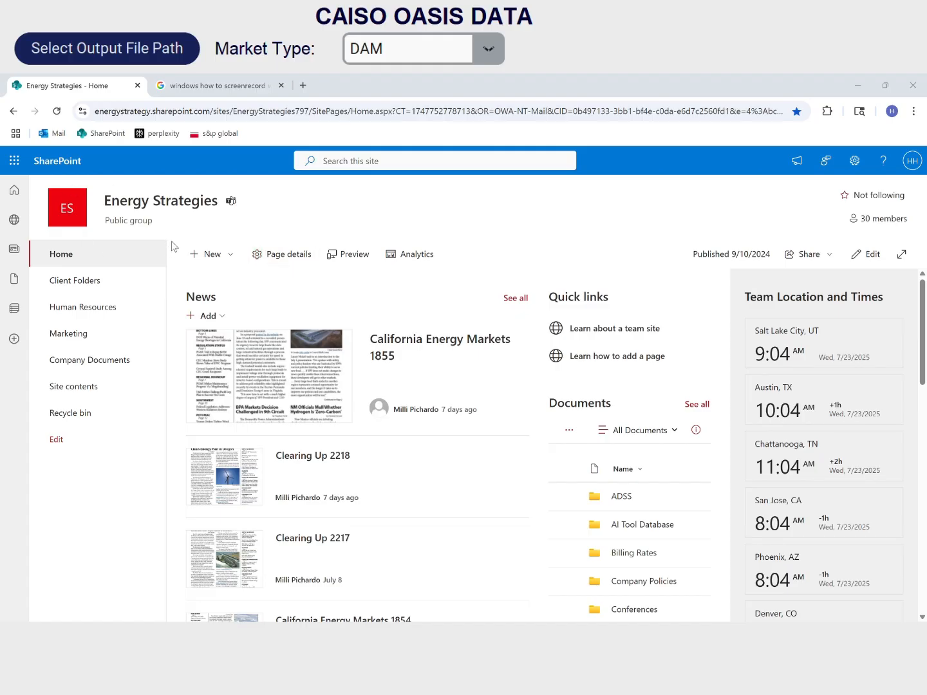
- Download CAISO API TOOL version 2.2.exe from the Data Management > CAISO API Tool folder in Company Documents
click(109, 358)
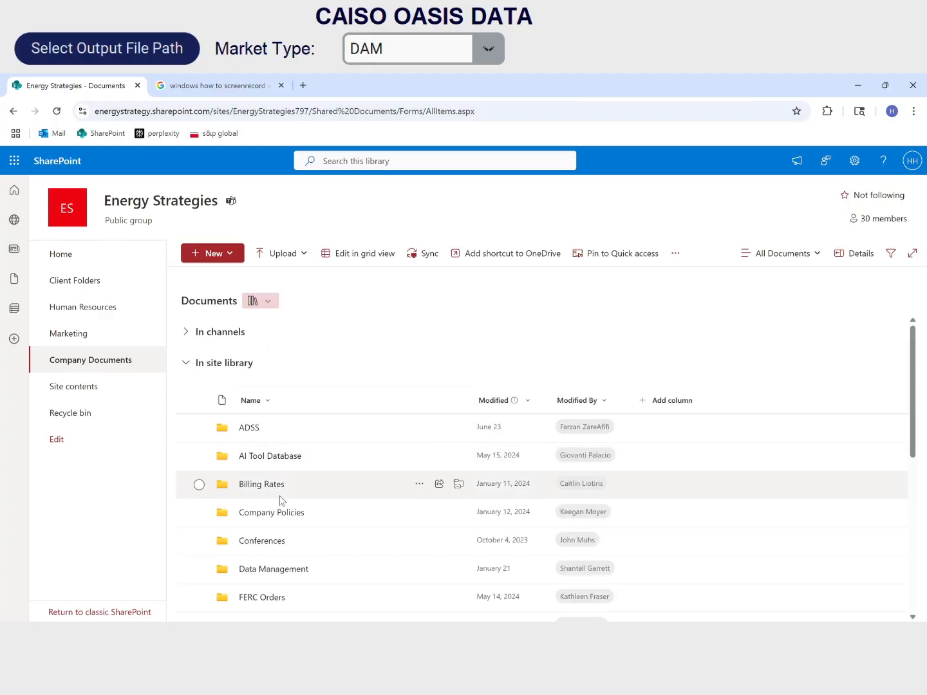
click(278, 570)
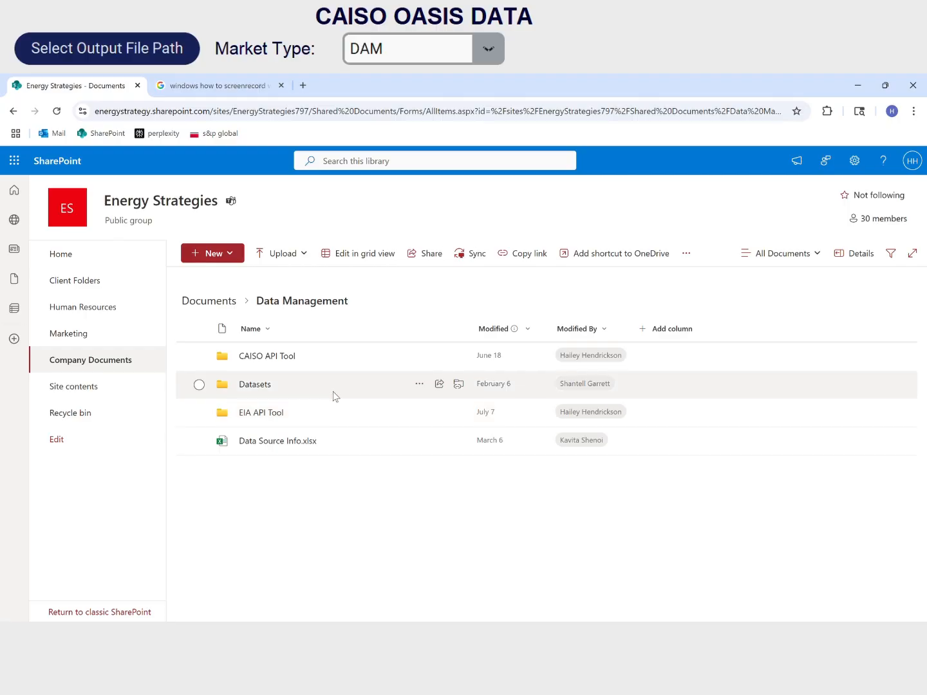
click(263, 359)
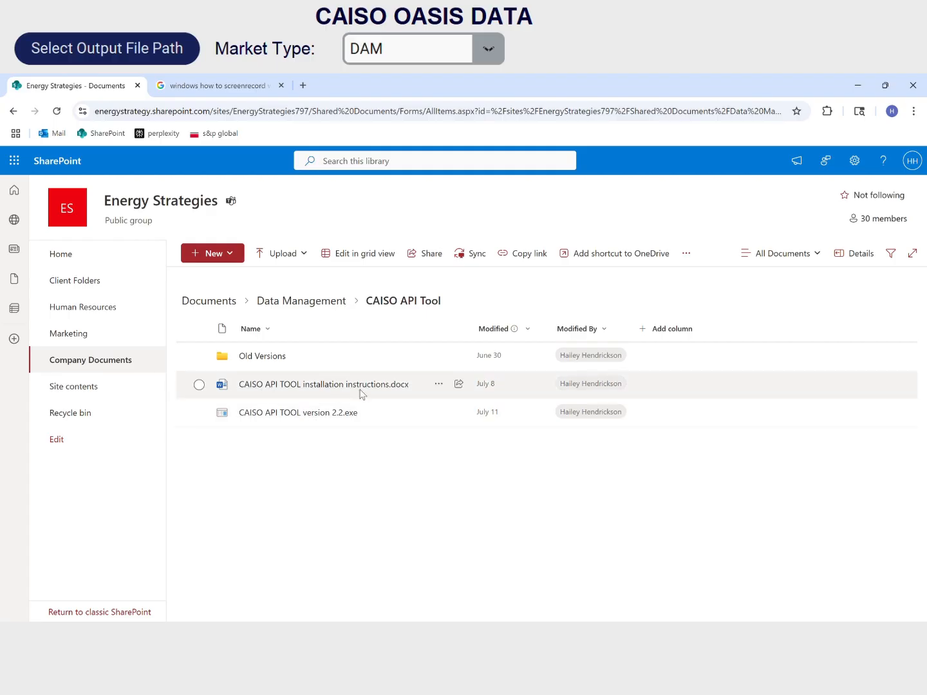
mouse_move(365, 394)
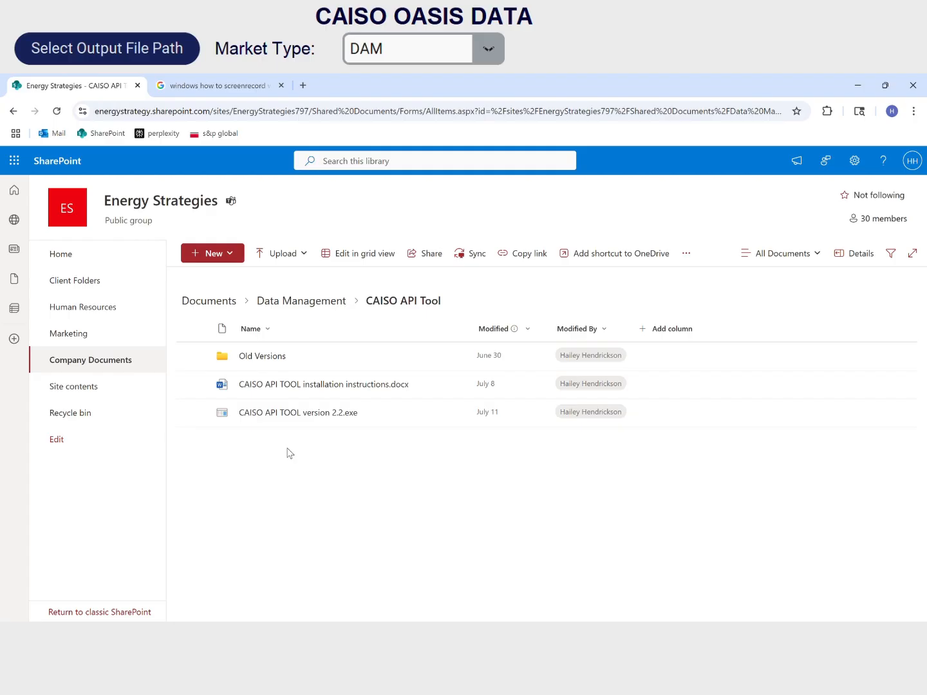
click(293, 415)
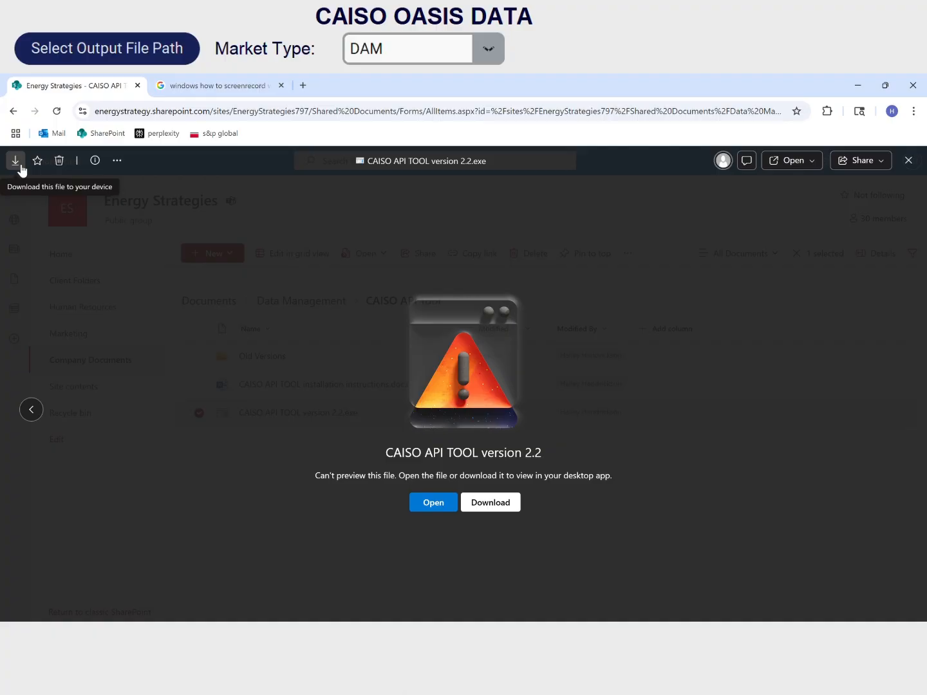
click(15, 161)
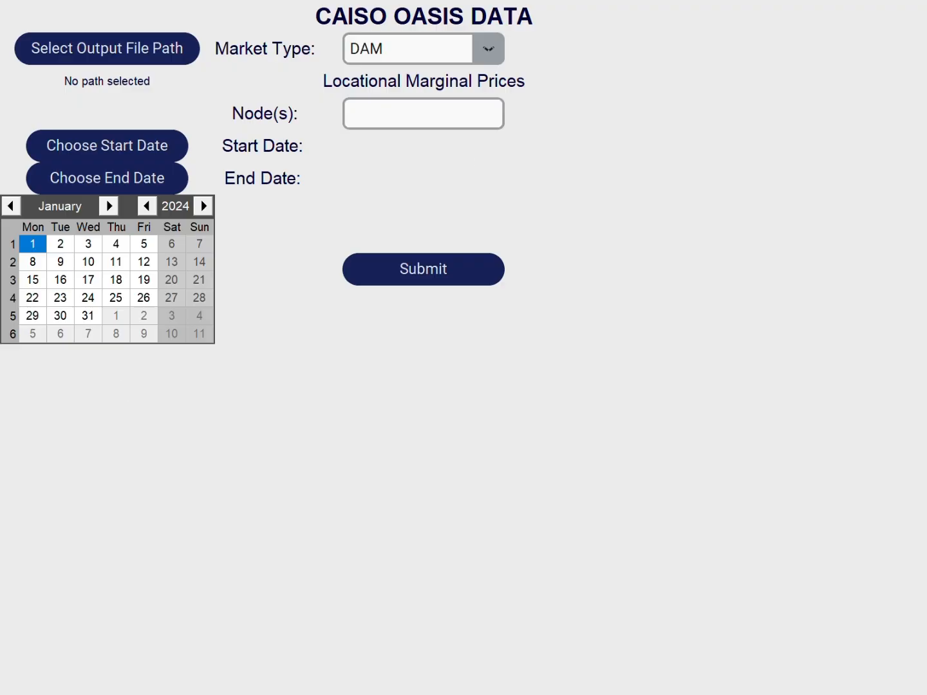
- In the CAISO OASIS DATA tool, set the output file path to TEST FOLDER
click(184, 51)
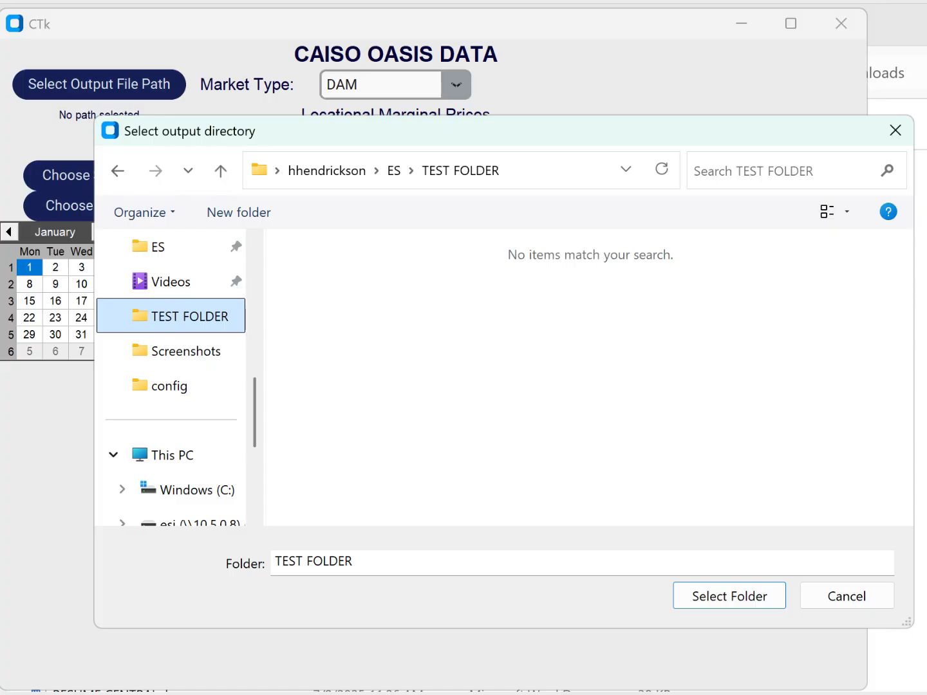
key(Return)
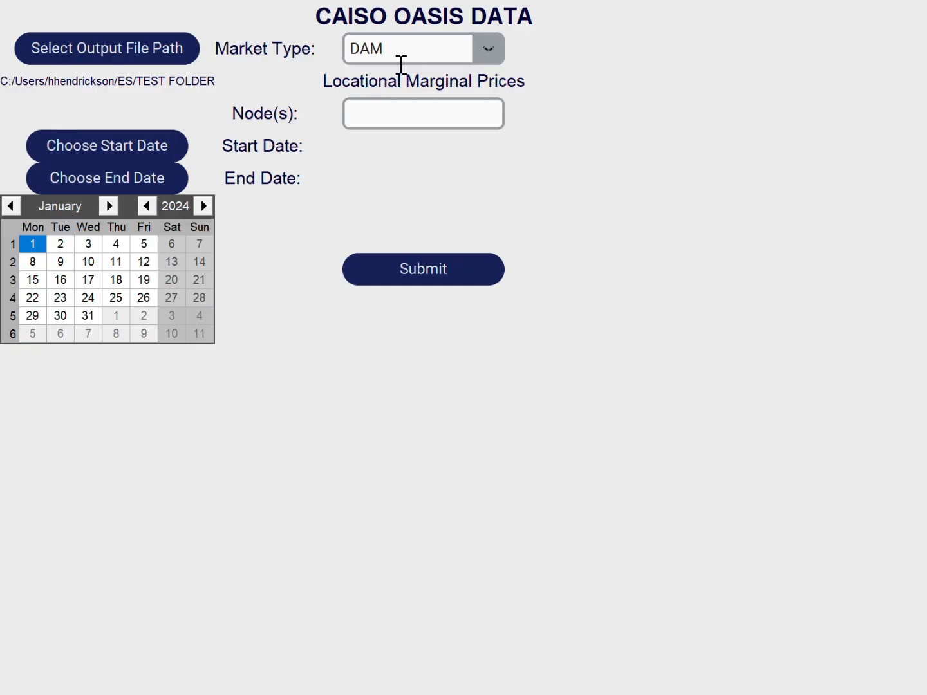
- Try the HASP, RTM and FMM market types one after another
click(504, 51)
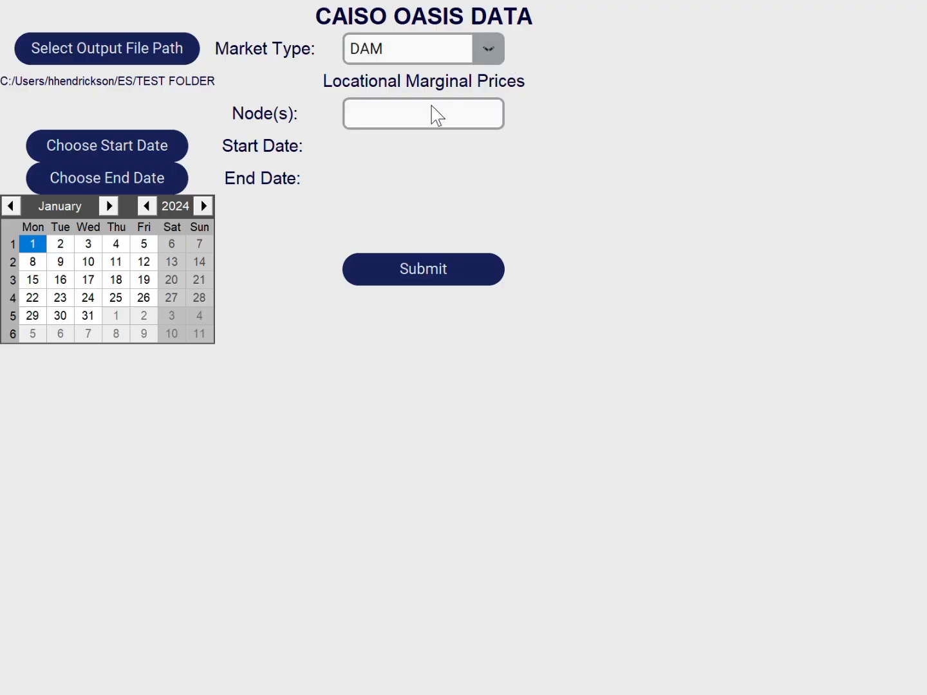
click(433, 107)
click(531, 52)
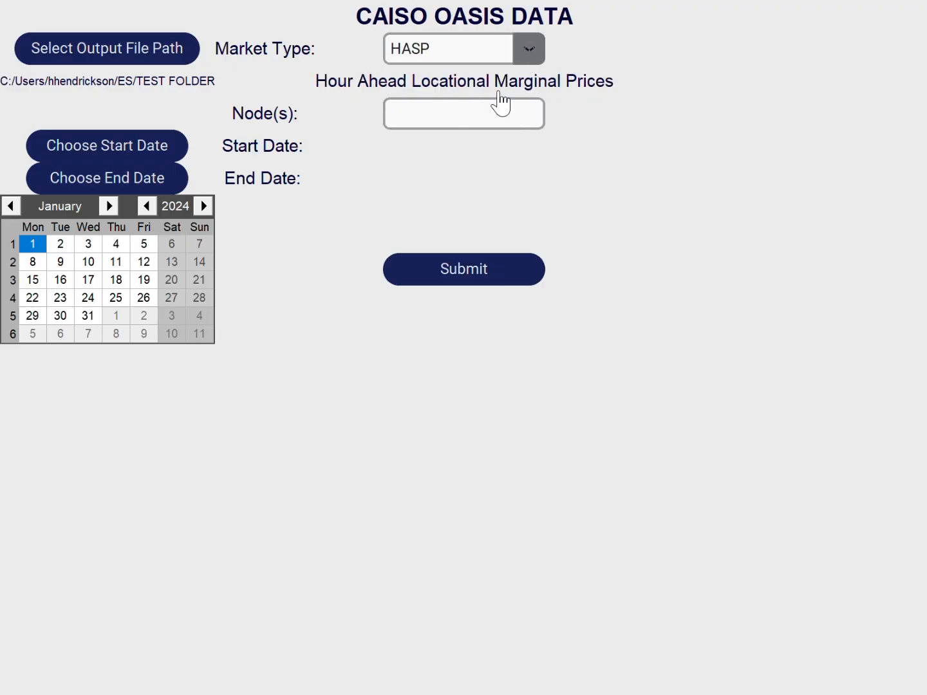
click(448, 150)
click(511, 46)
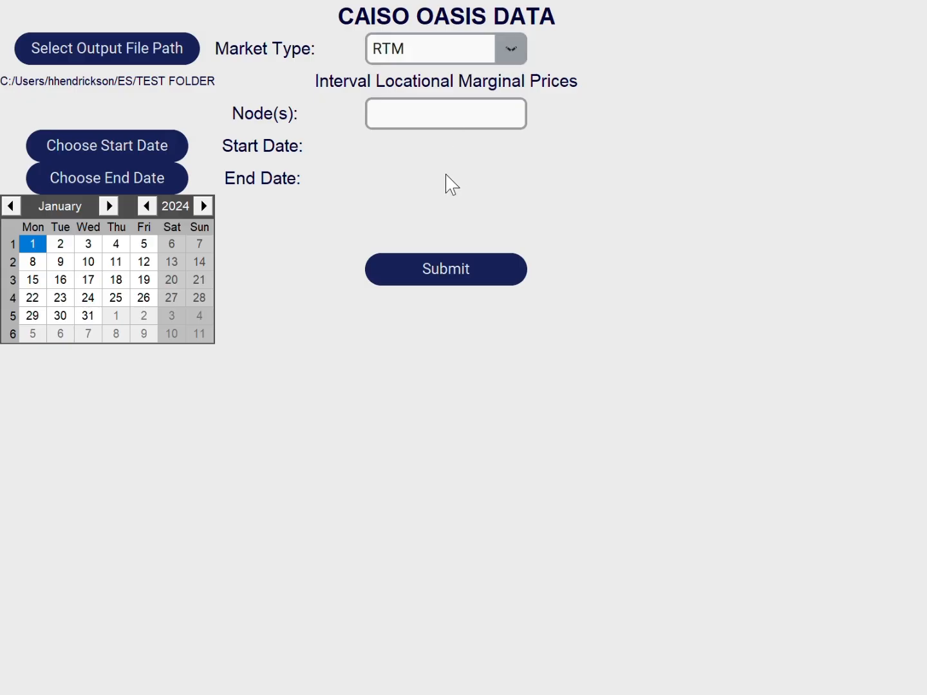
click(445, 189)
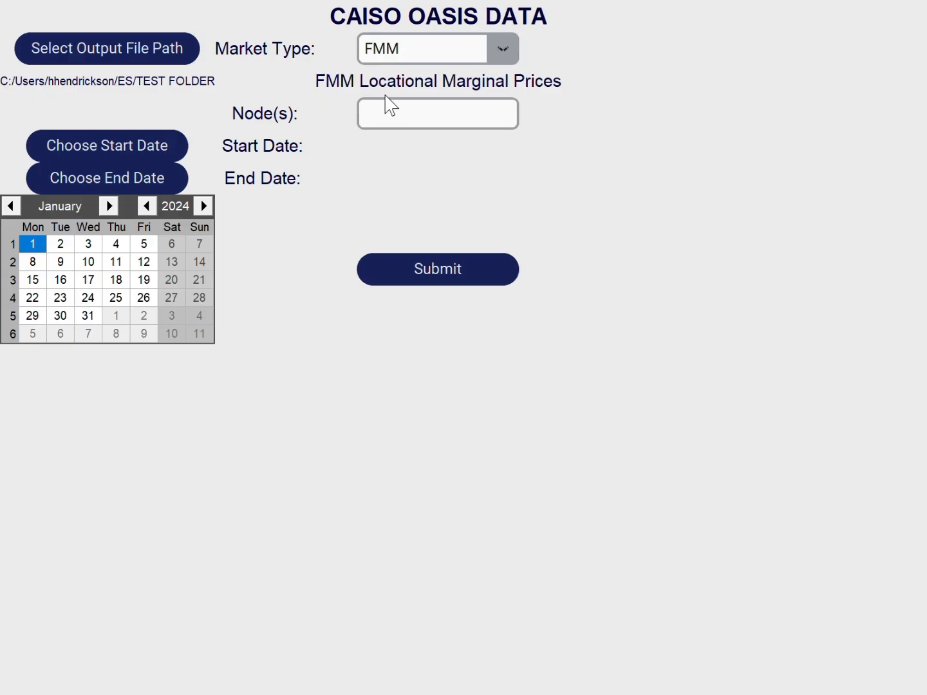
- Set the market type to HASP and the start date to 1/1/24
click(496, 58)
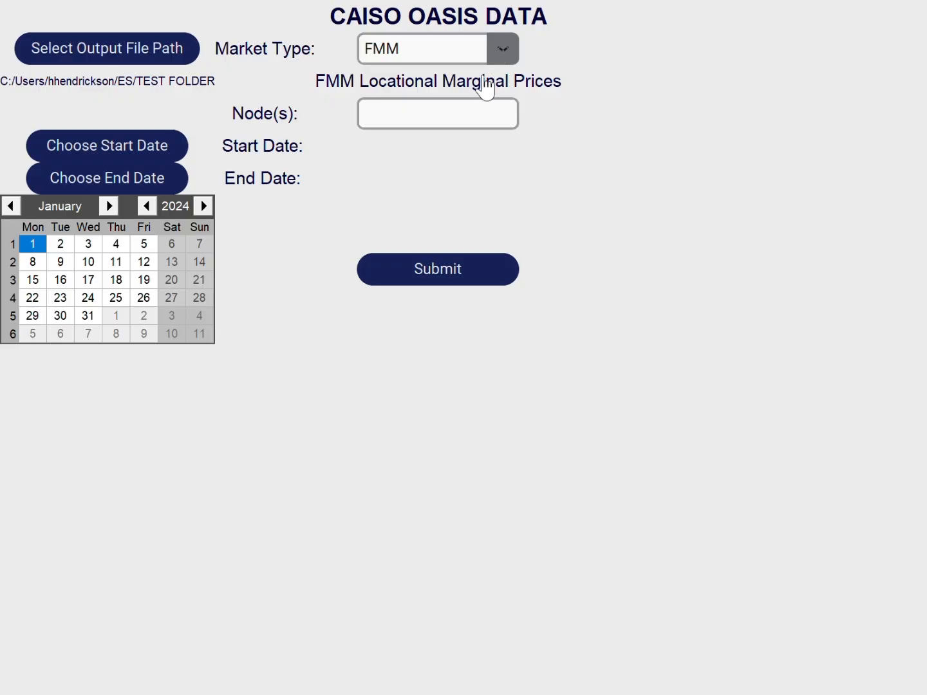
click(459, 119)
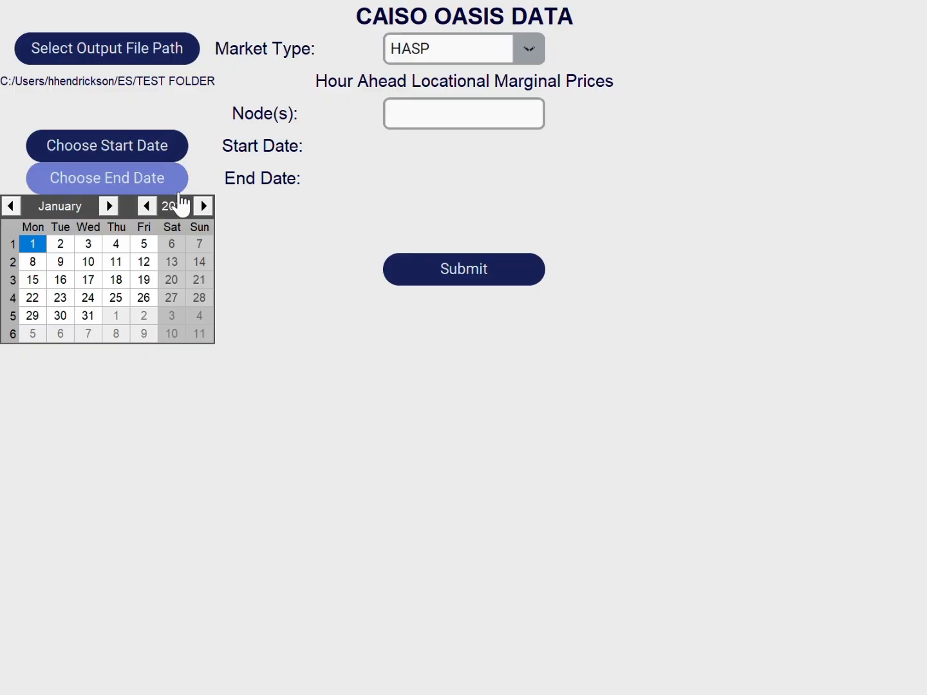
click(113, 153)
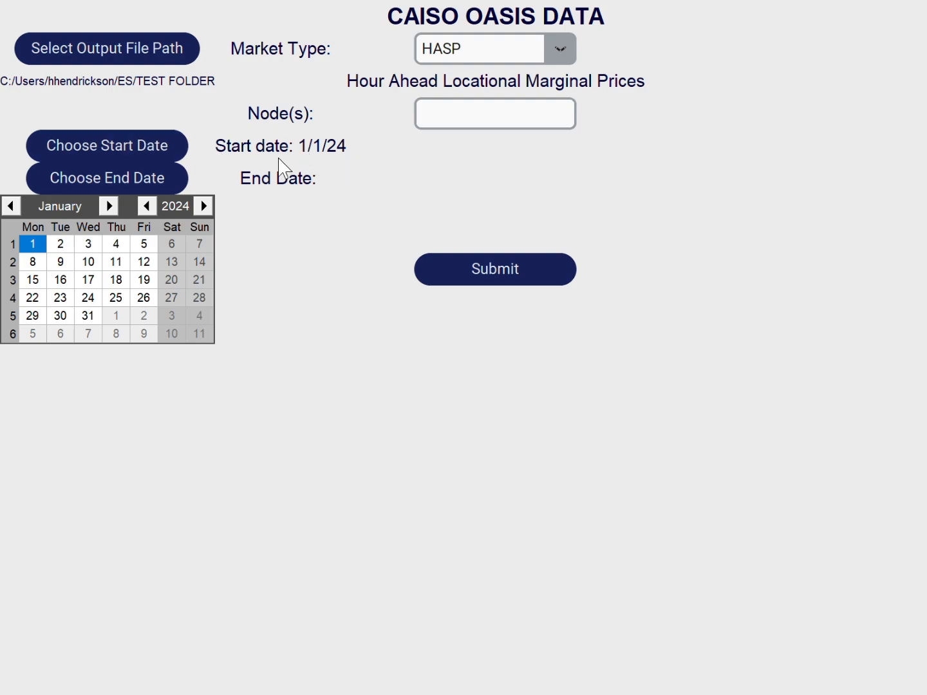
- Set the end date to 12/31/24
click(204, 206)
click(65, 244)
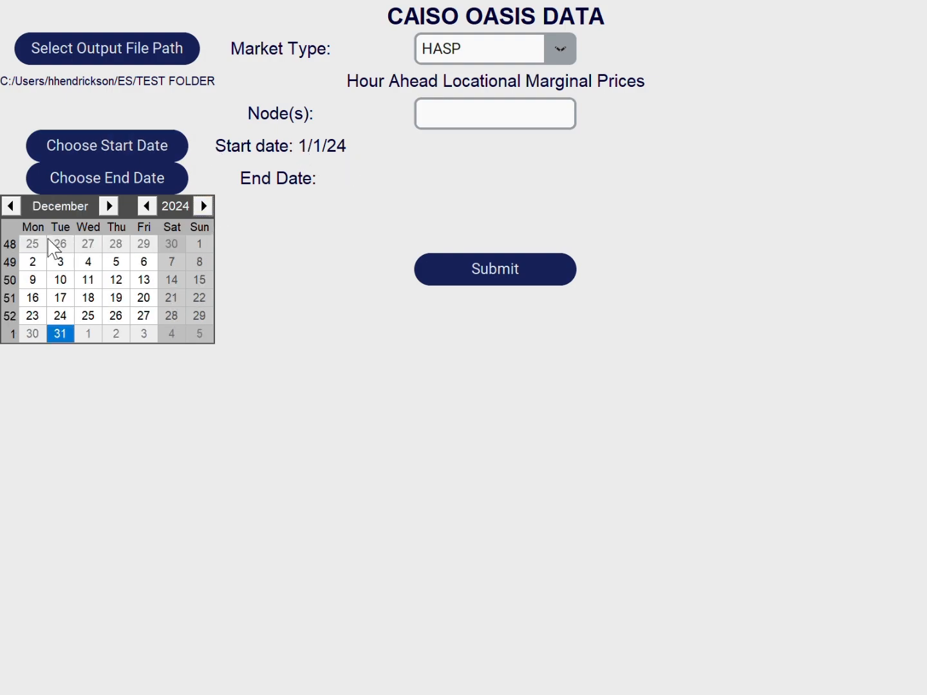
click(92, 183)
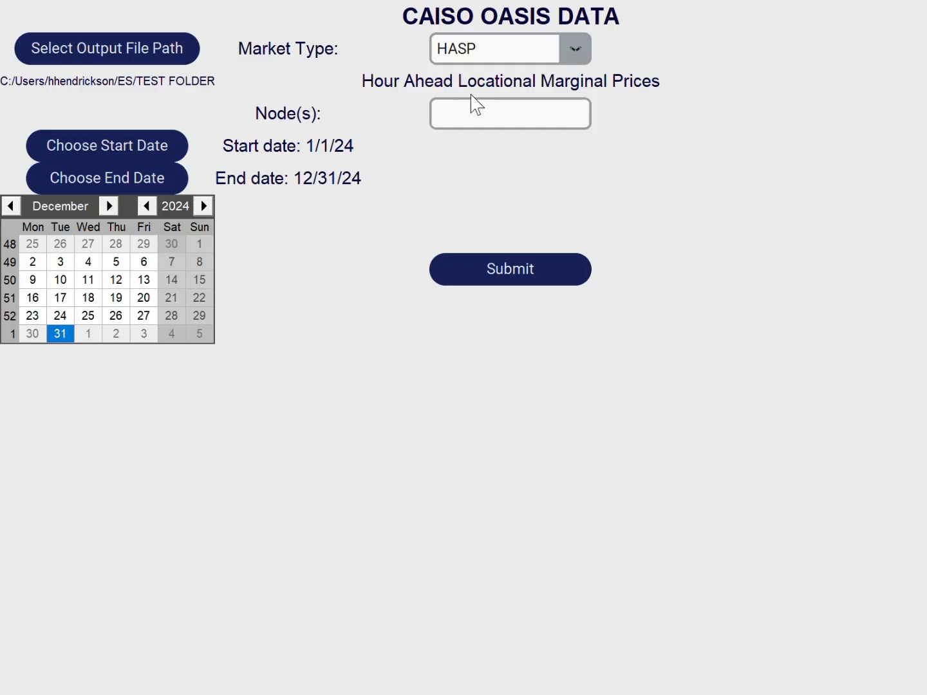
- Enter the nodes PALOVRDE_5_N101 and 0096WD_7_N001, separated by commas without spaces
click(577, 125)
text(c)
key(BackSpace)
text(LOVRDE_5_N101)
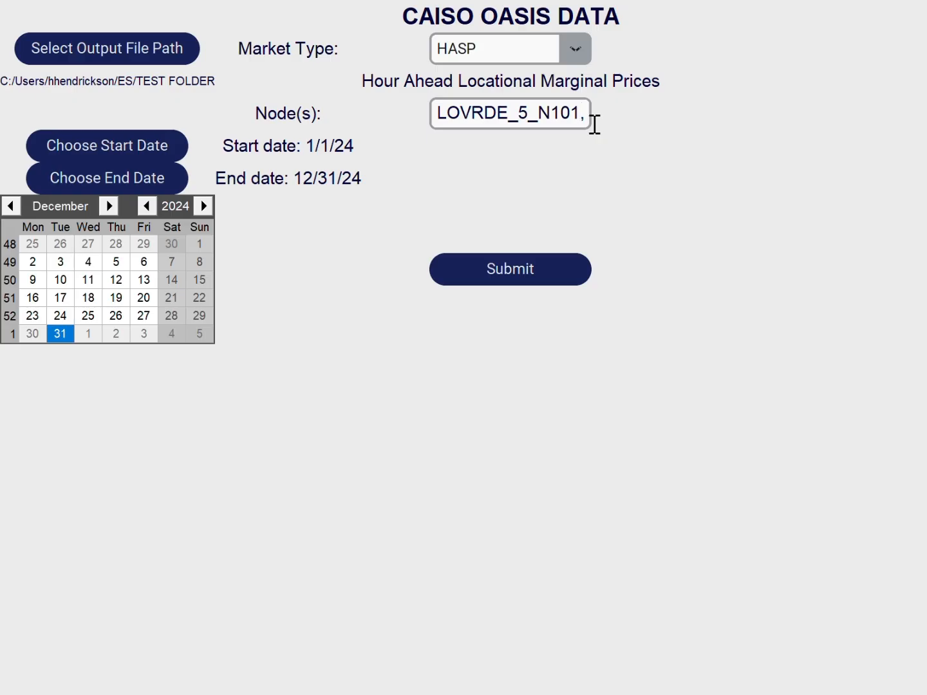
key(ctrl+v)
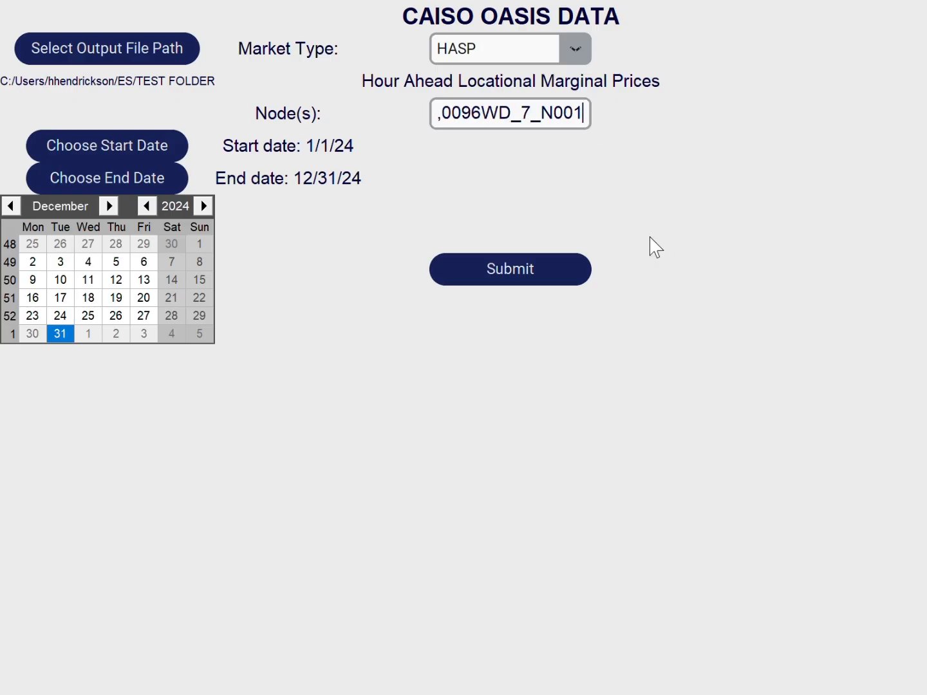
- Check the node list back to its beginning and submit the HASP price data request
key(Left)
key(Left)
key(Left)
key(Left)
key(Left)
key(Left)
key(Left)
key(Left)
key(Left)
key(Left)
key(Left)
key(Left)
key(Left)
key(Left)
key(Left)
key(Left)
key(Left)
key(Left)
key(Left)
key(Left)
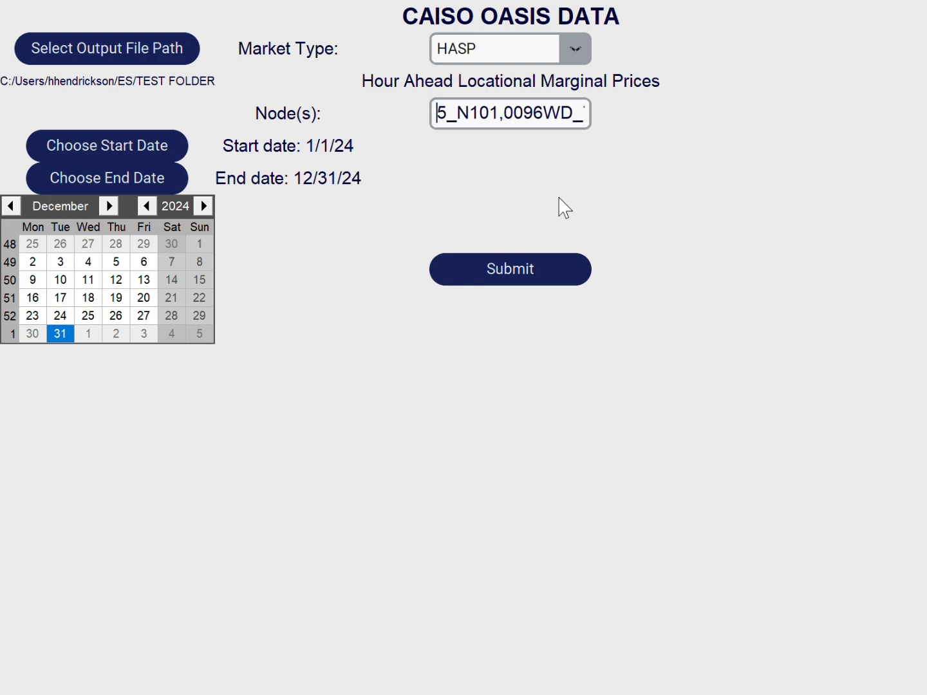
click(522, 122)
key(Left)
click(507, 274)
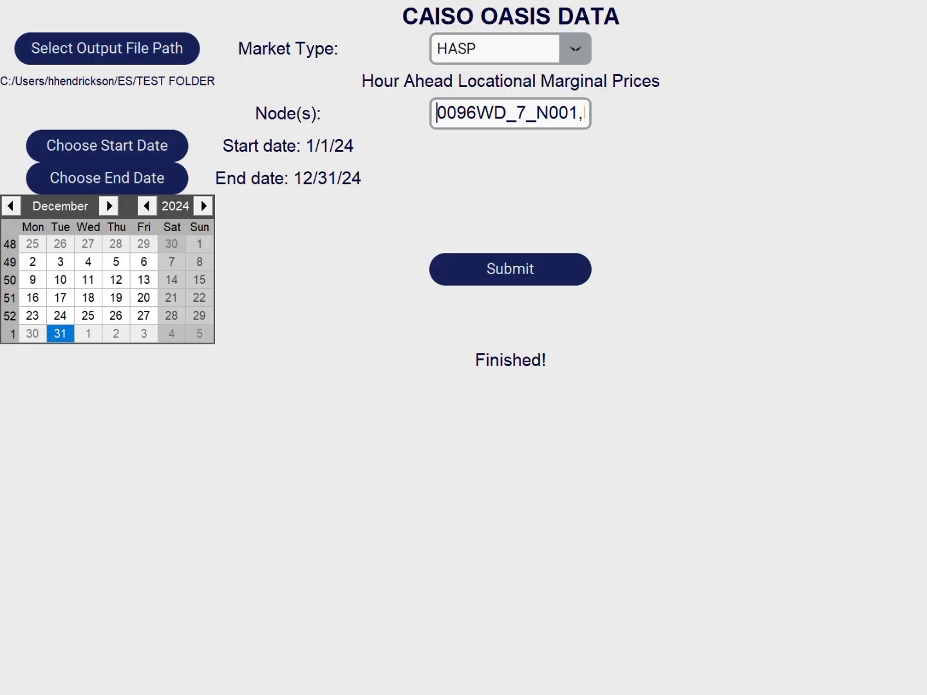
- Set the market type to DAM
click(577, 55)
click(509, 100)
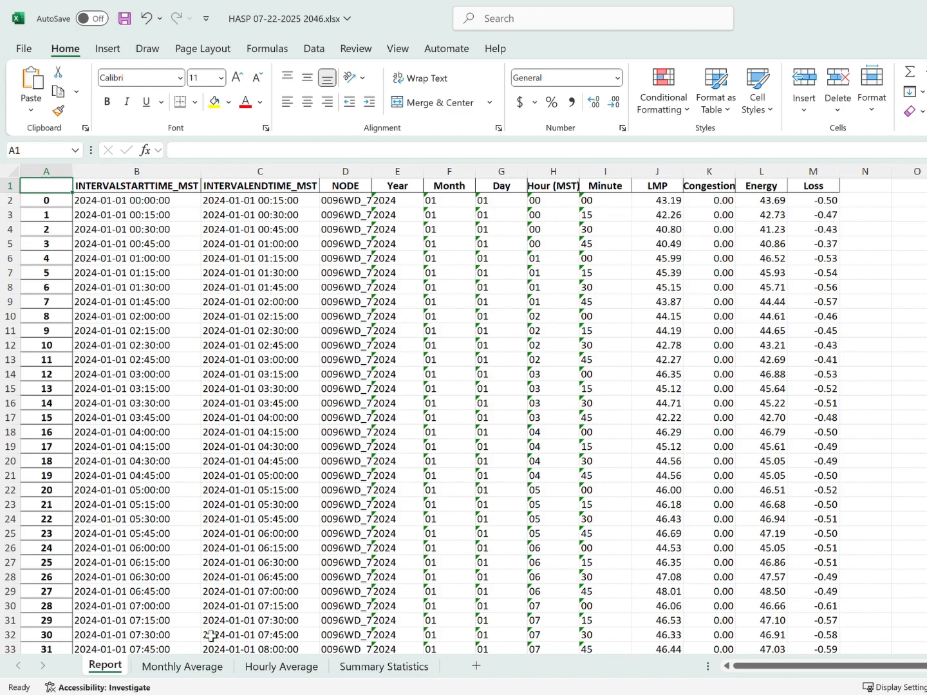
- In the Excel workbook HASP 07-22-2025 2046.xlsx, autofit the Date column on the Monthly Average sheet and view its LMP chart
click(183, 666)
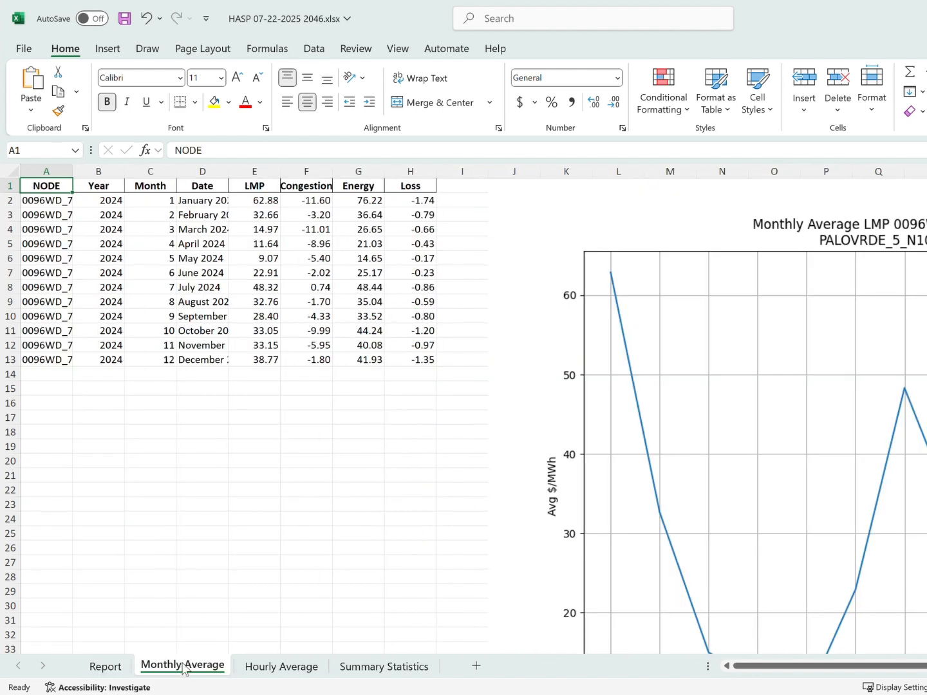
scroll(334, 557, down, 1)
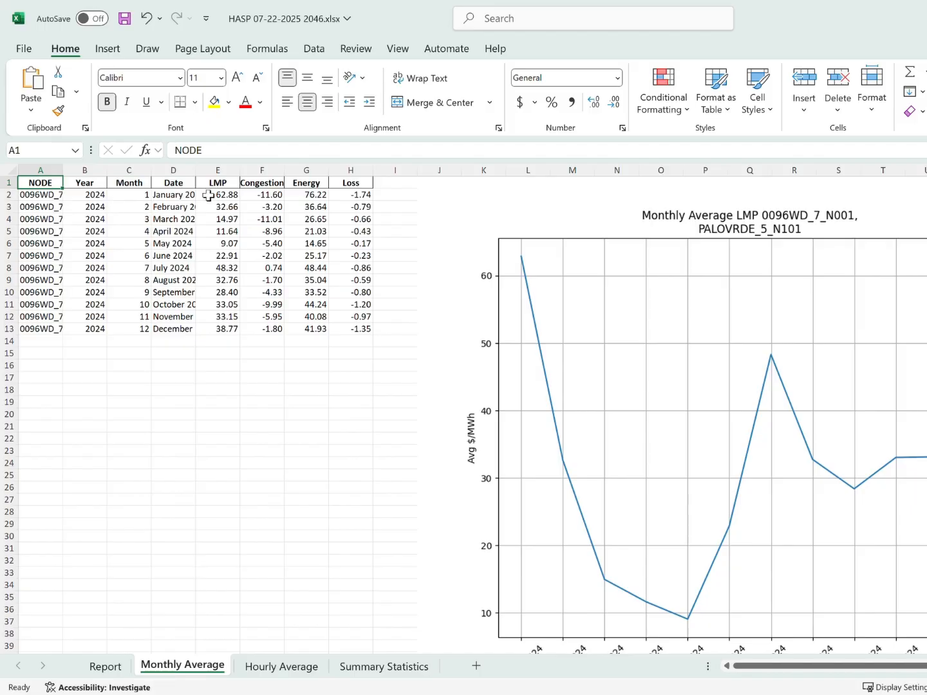
double_click(195, 173)
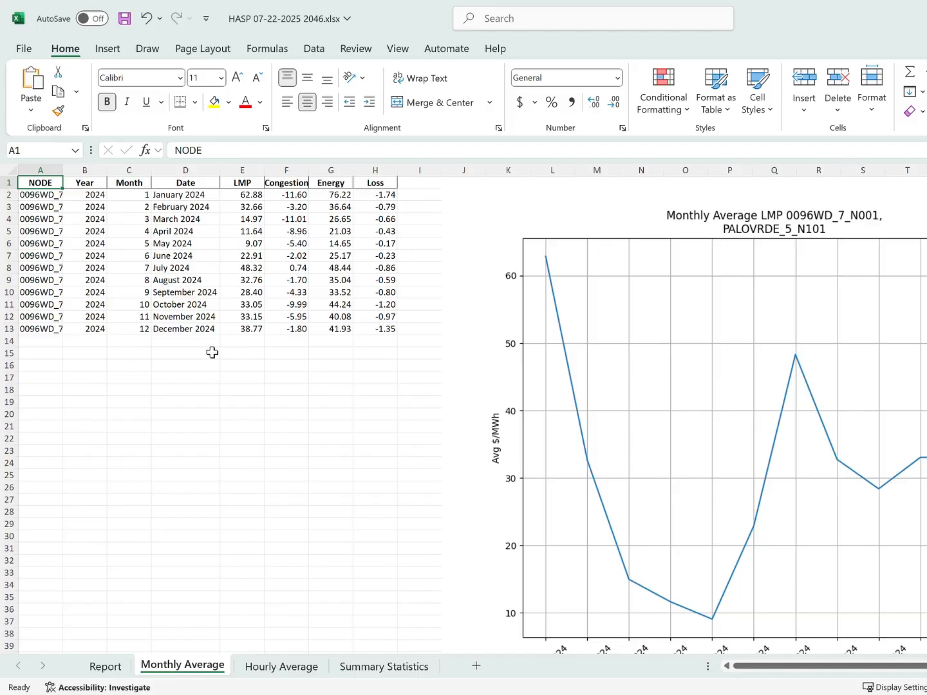
scroll(348, 379, down, 1)
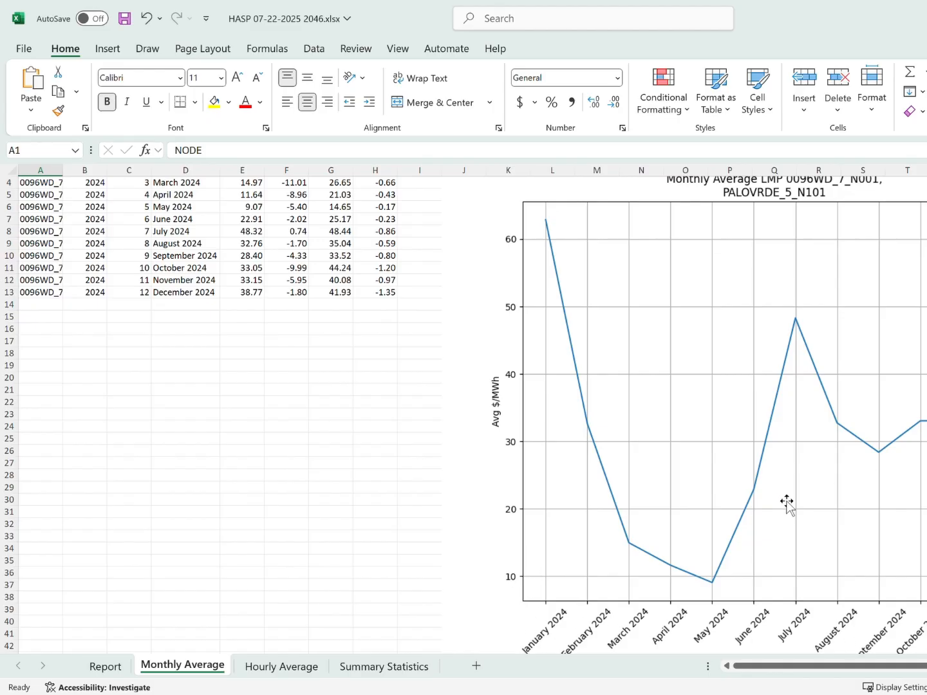
- Examine the hourly price table and the 12x24 heatmap on the Hourly Average sheet
click(301, 668)
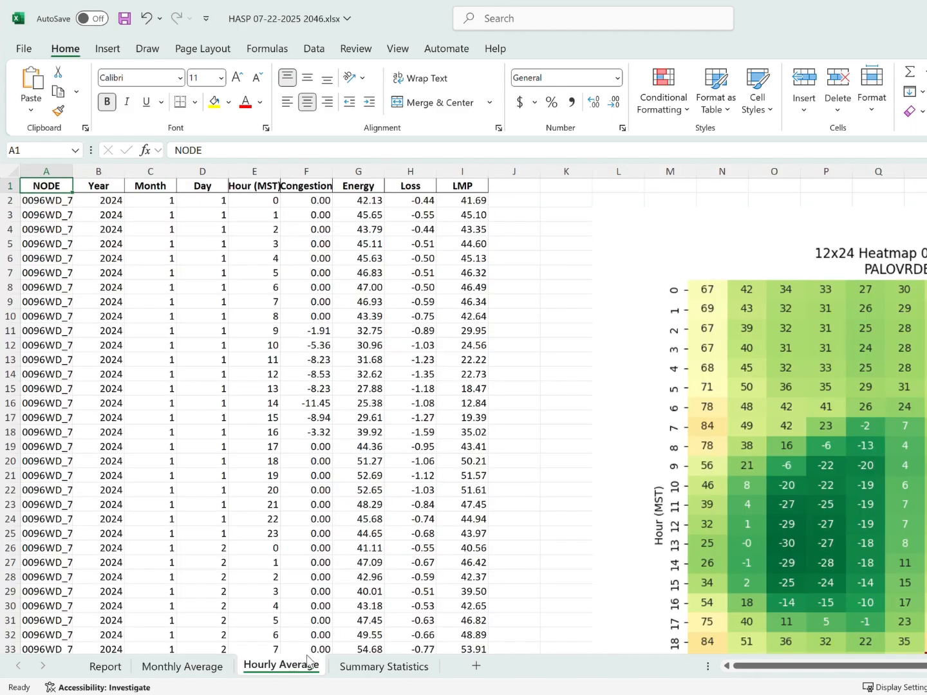
scroll(596, 493, down, 2)
scroll(597, 493, up, 2)
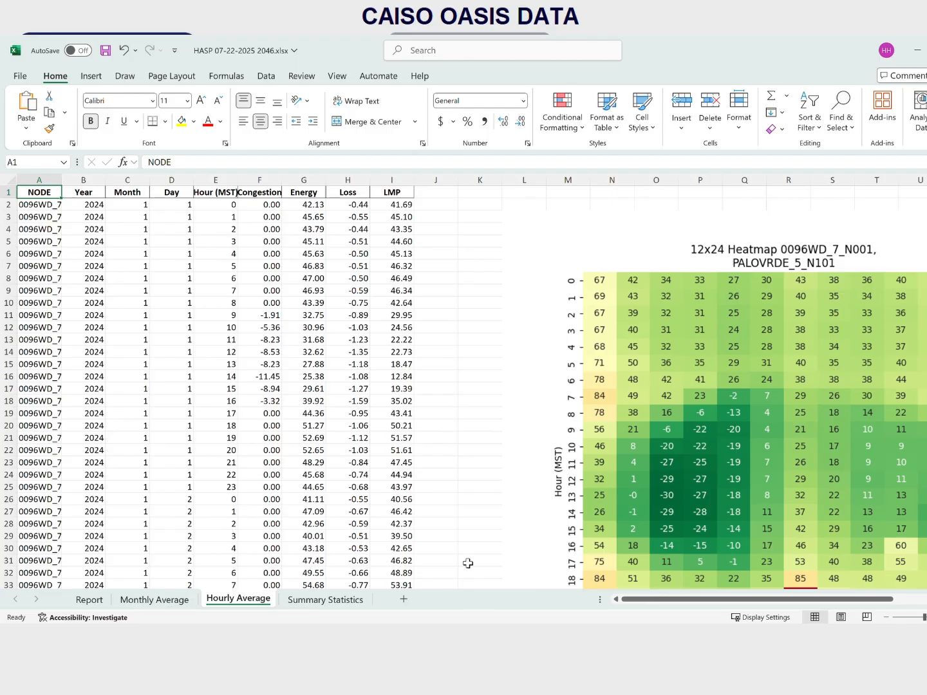
scroll(637, 602, right, 3)
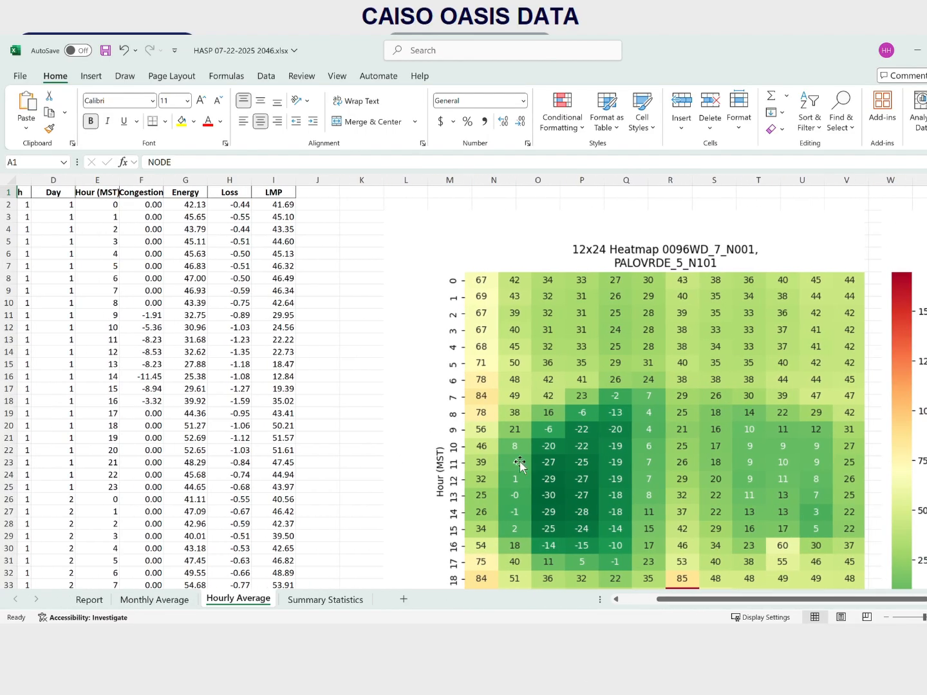
scroll(542, 457, down, 1)
click(560, 449)
scroll(559, 448, up, 1)
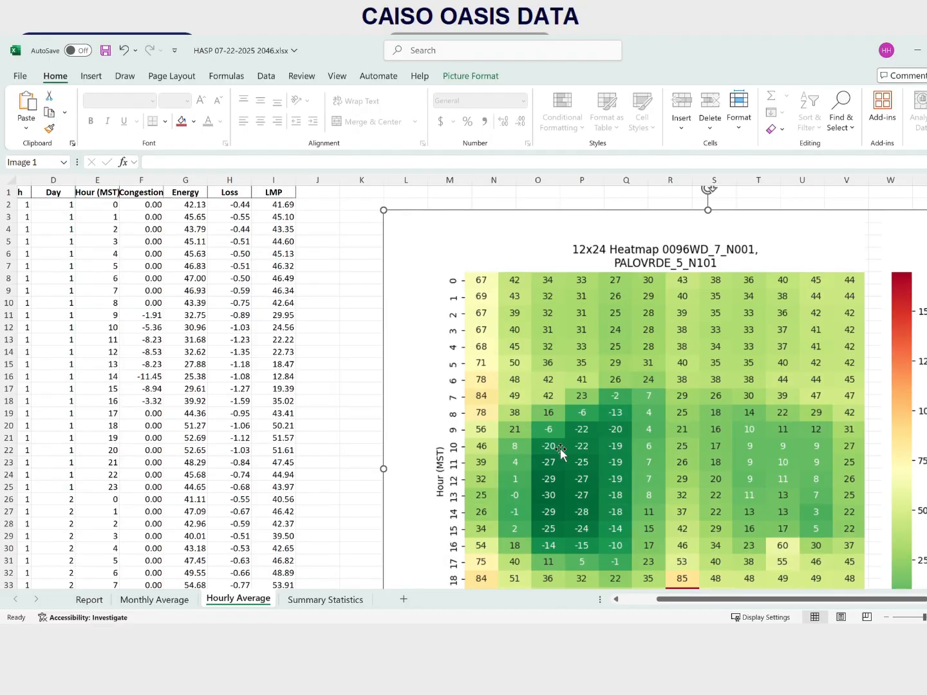
click(336, 427)
scroll(663, 600, left, 3)
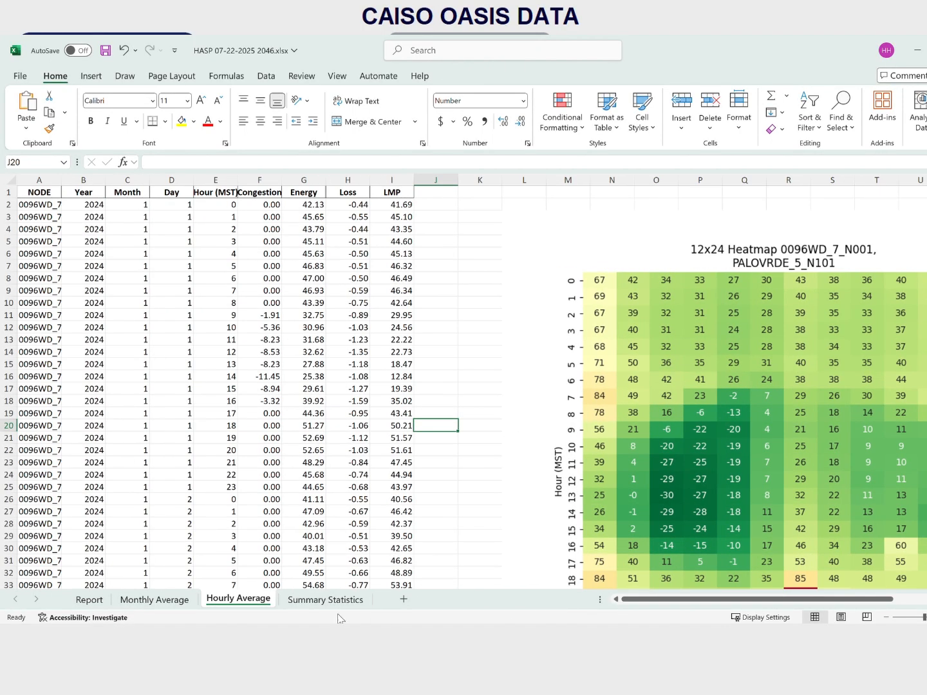
- Review the statistics table, the number of hours with LMP below 0 and the duration curve on the Summary Statistics sheet
click(327, 600)
click(444, 376)
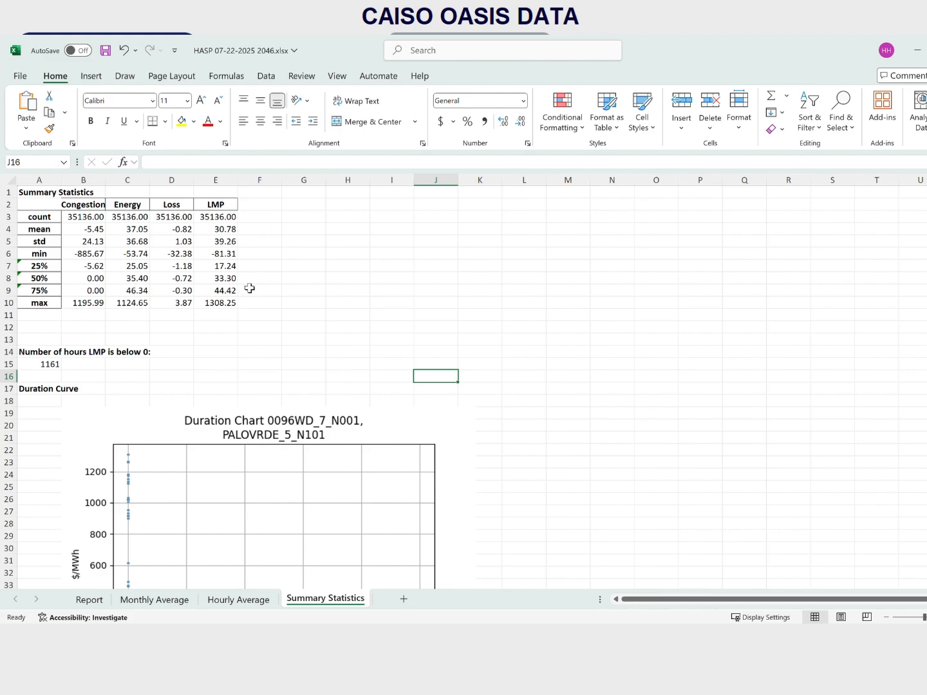
click(56, 371)
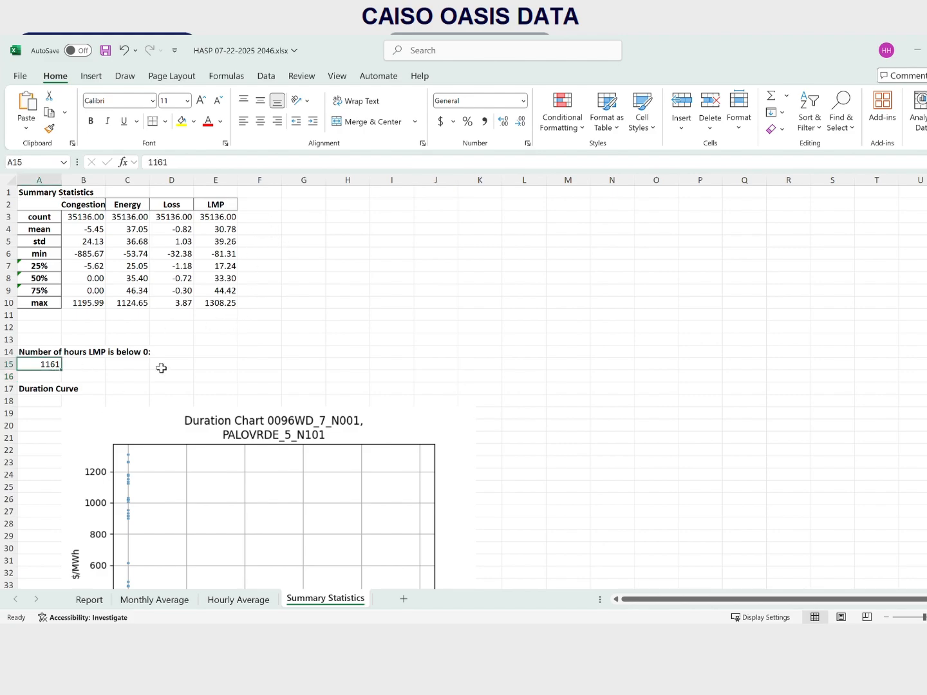
scroll(382, 336, down, 3)
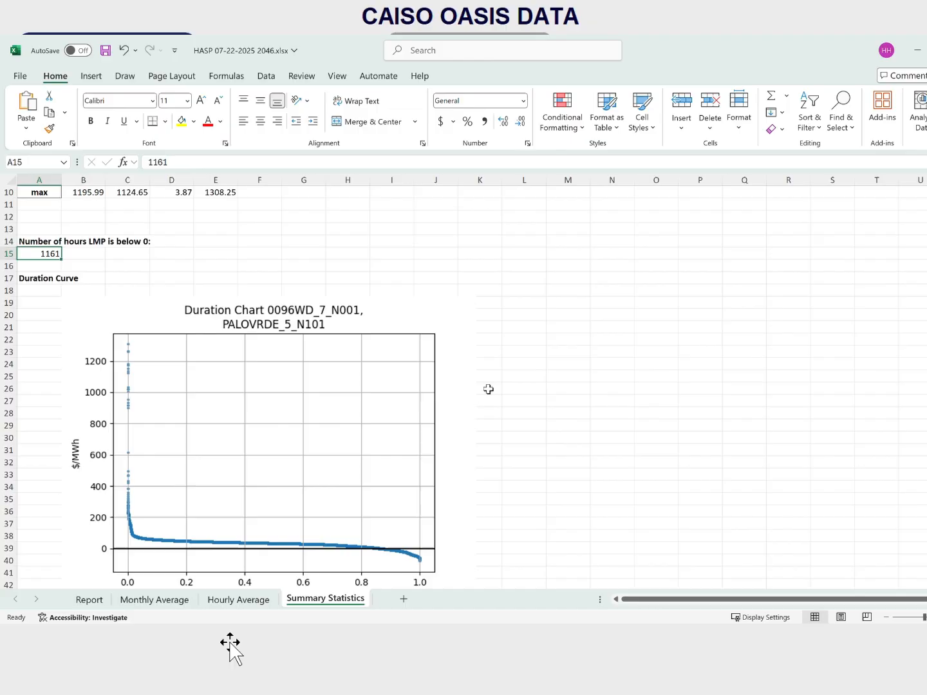
scroll(489, 388, down, 1)
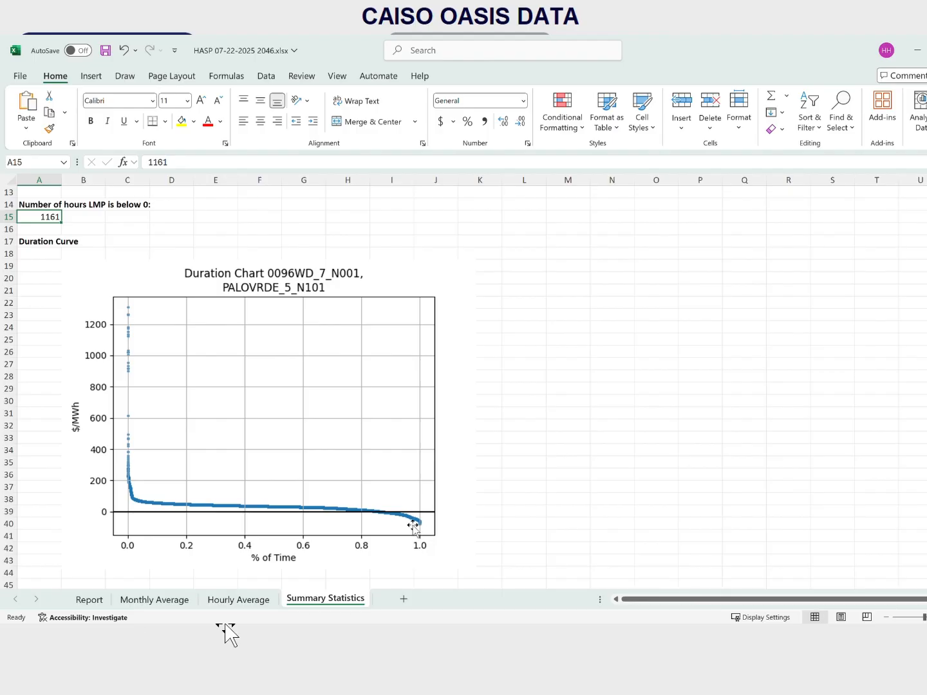
- Examine the Highest 5% Zoom and Lowest 5% Zoom duration charts on the Summary Statistics sheet, and return to the Report sheet
scroll(566, 439, down, 6)
scroll(564, 439, down, 4)
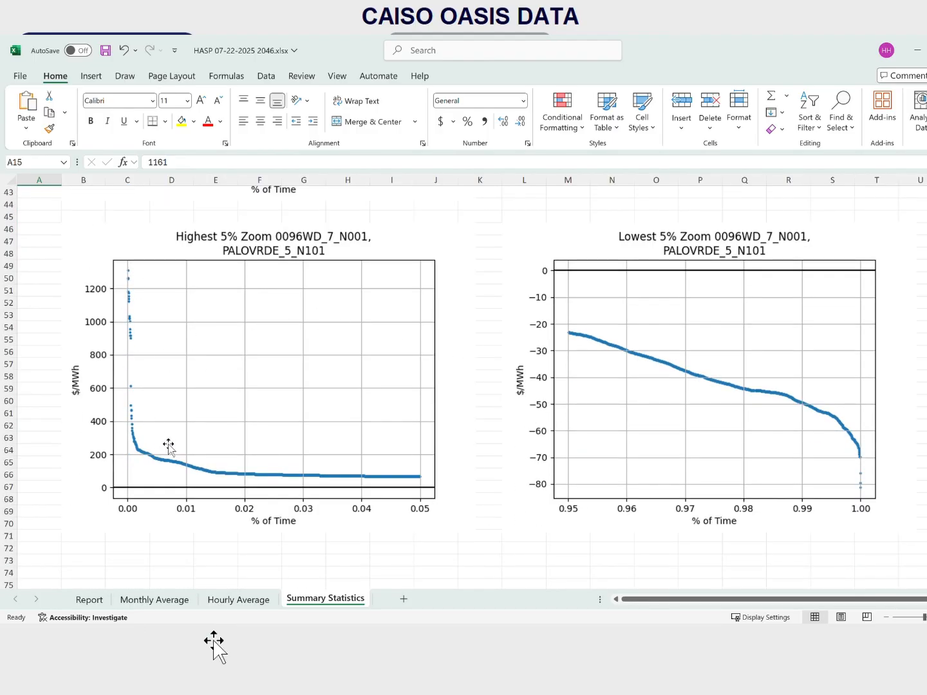
scroll(495, 425, up, 7)
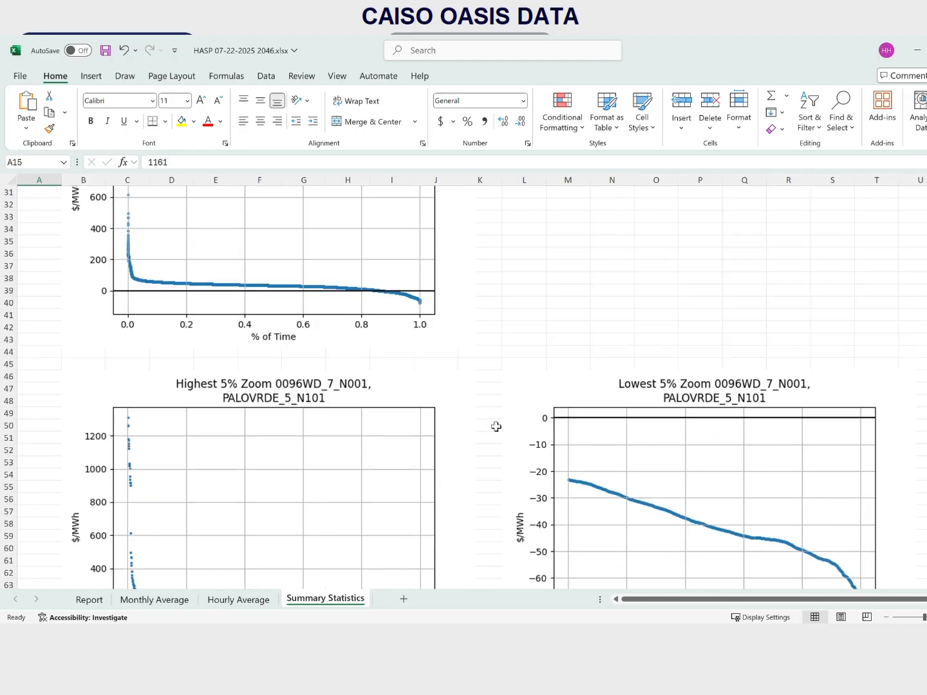
scroll(496, 425, down, 6)
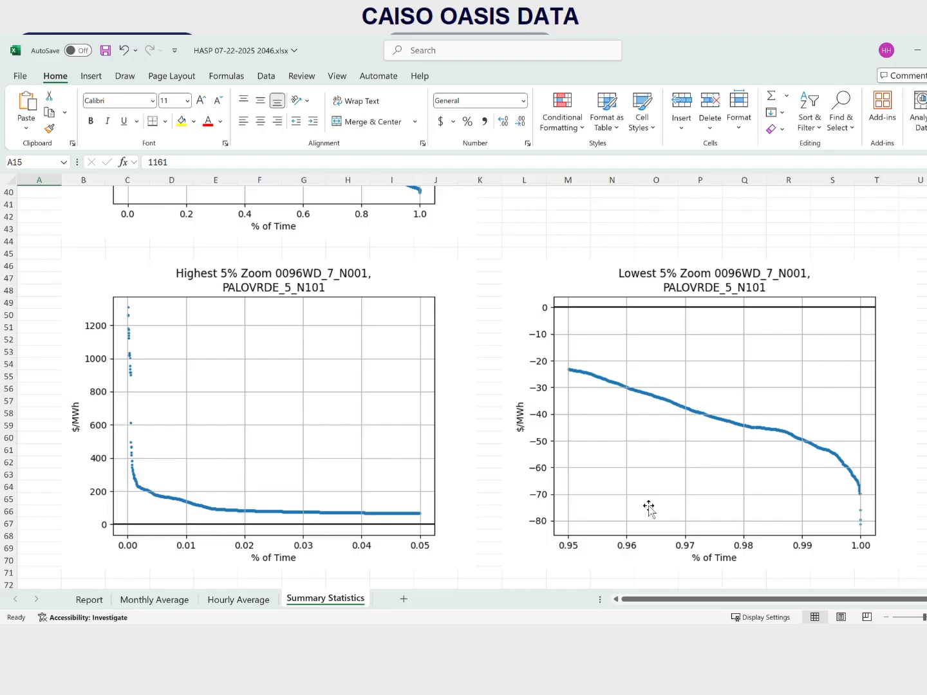
click(647, 435)
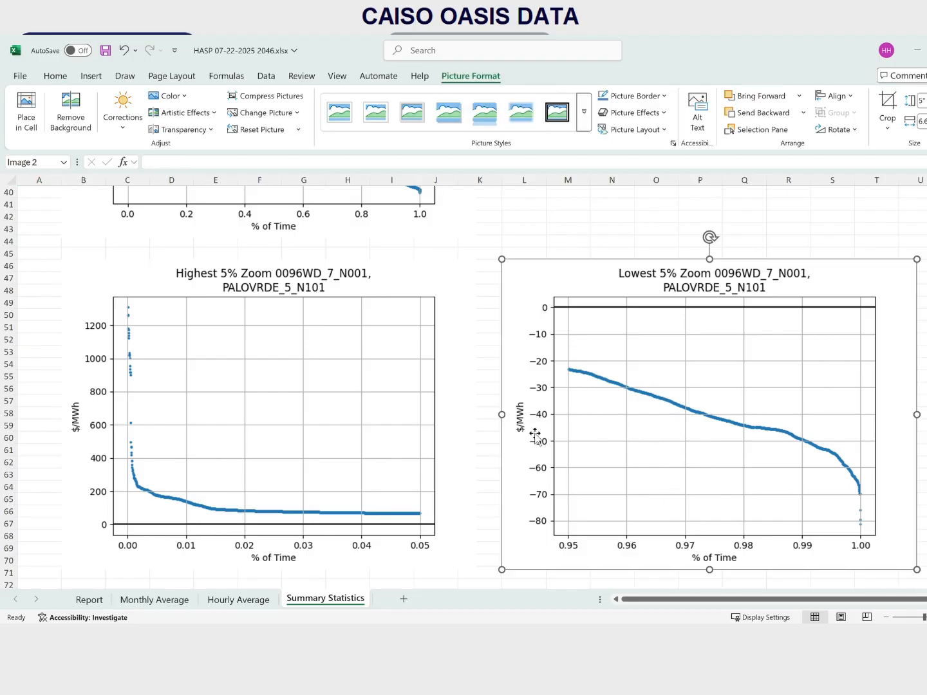
click(500, 430)
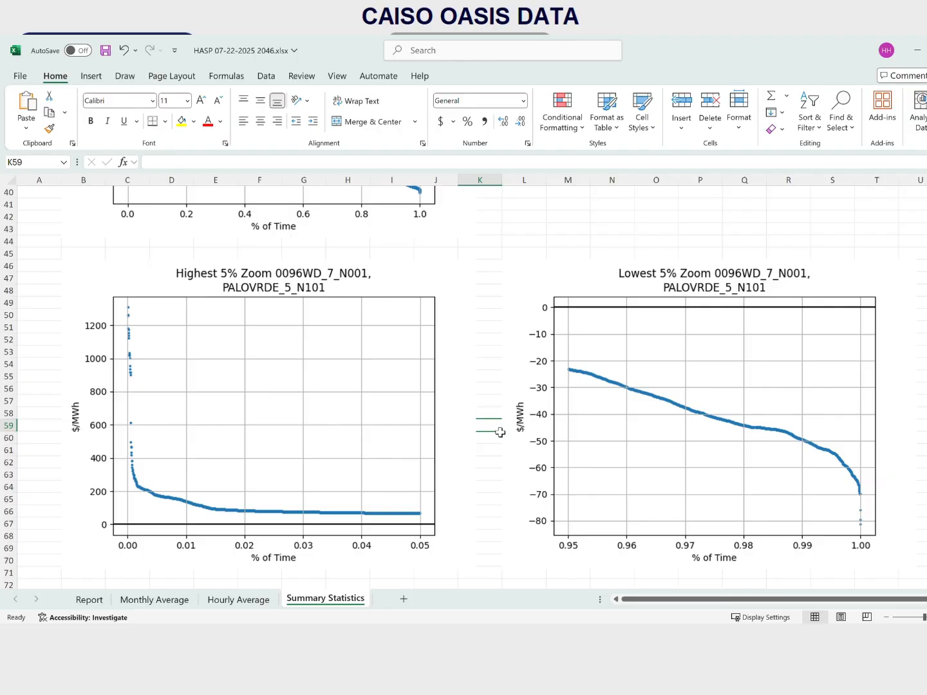
click(88, 604)
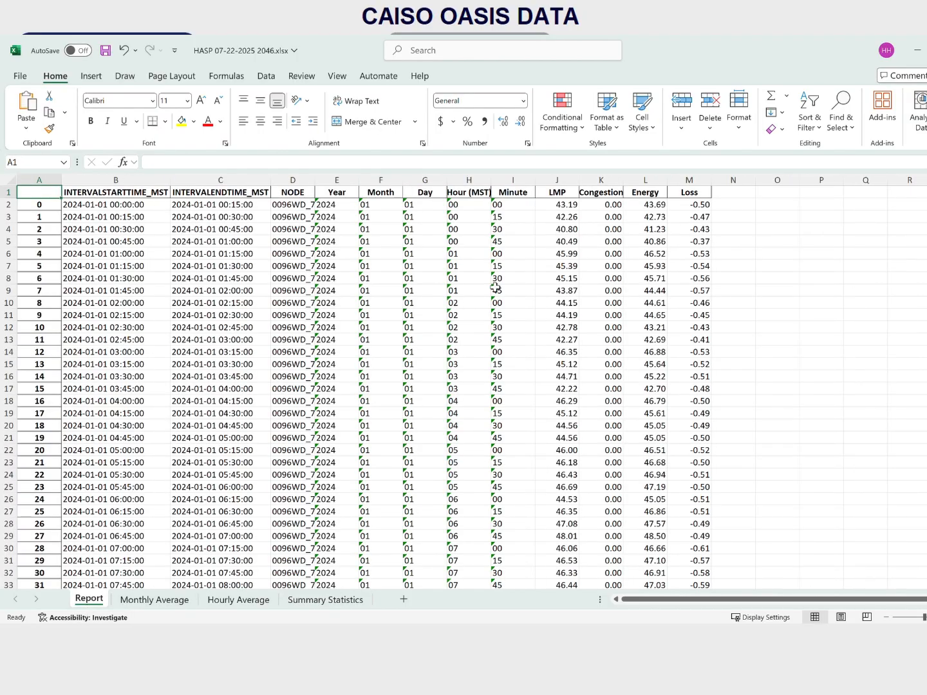